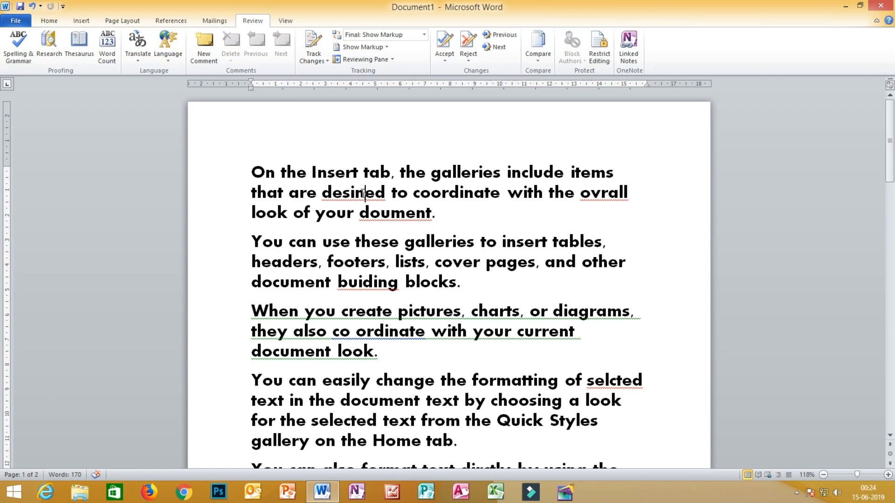
# Step: Run the spelling check on "desined" in the first paragraph, replace it with the suggestion "designed", and end the check
pyautogui.doubleClick(354, 193)
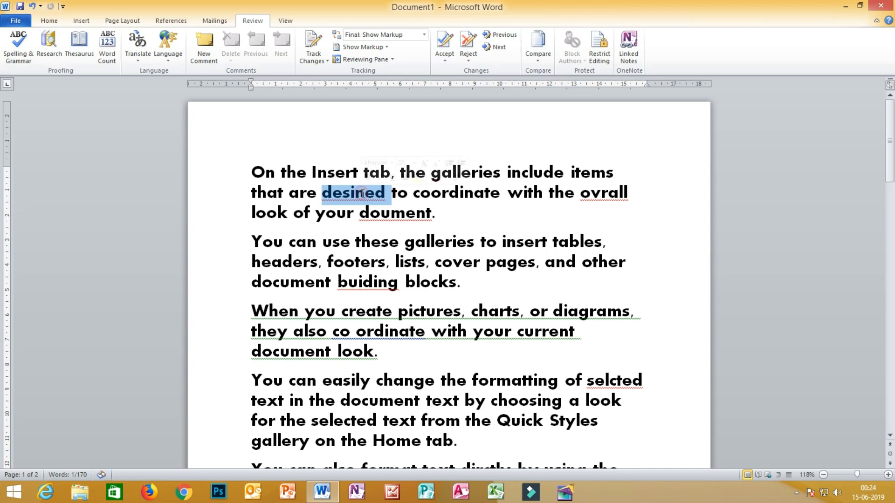
pyautogui.click(18, 52)
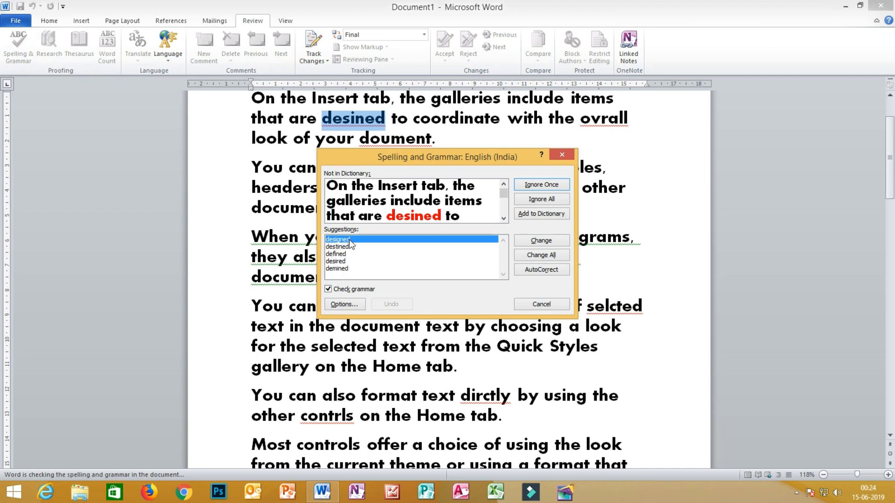
pyautogui.click(331, 253)
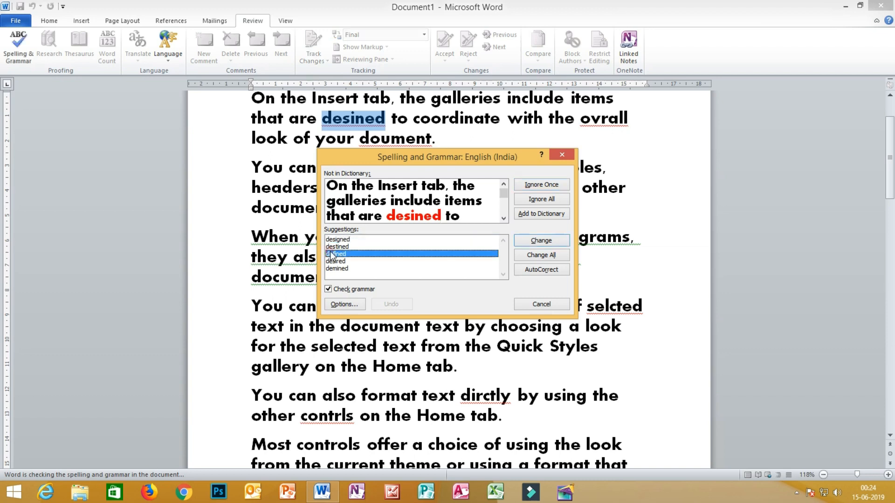
pyautogui.click(334, 247)
pyautogui.click(335, 239)
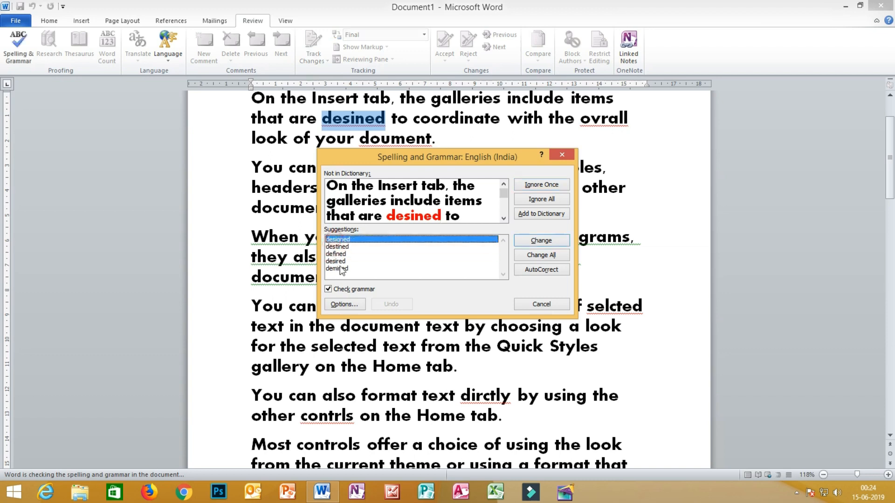
pyautogui.click(340, 262)
pyautogui.click(339, 268)
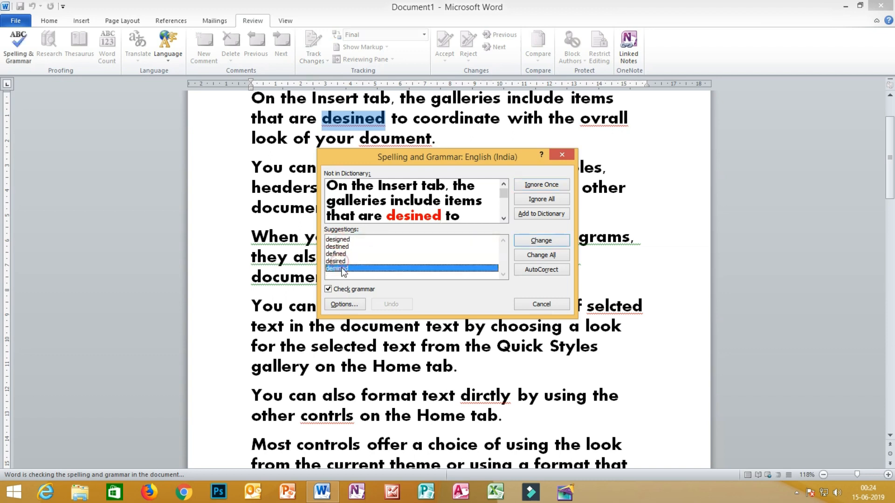
pyautogui.click(350, 240)
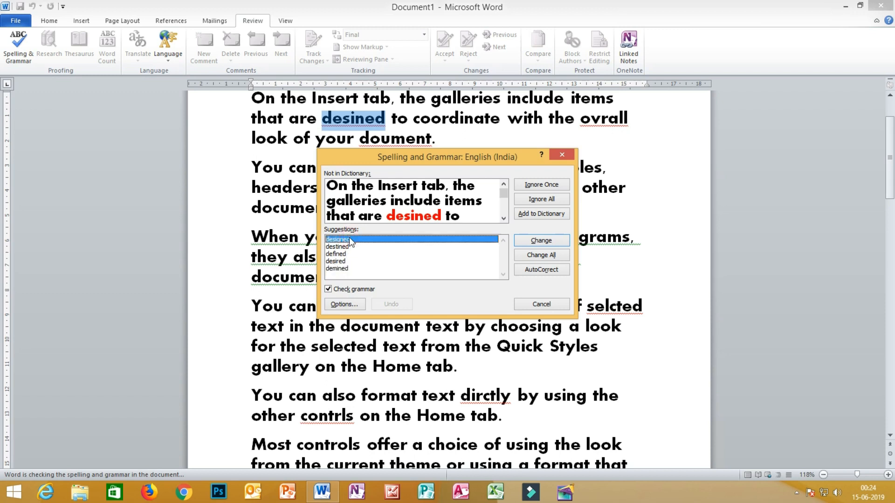
pyautogui.click(541, 243)
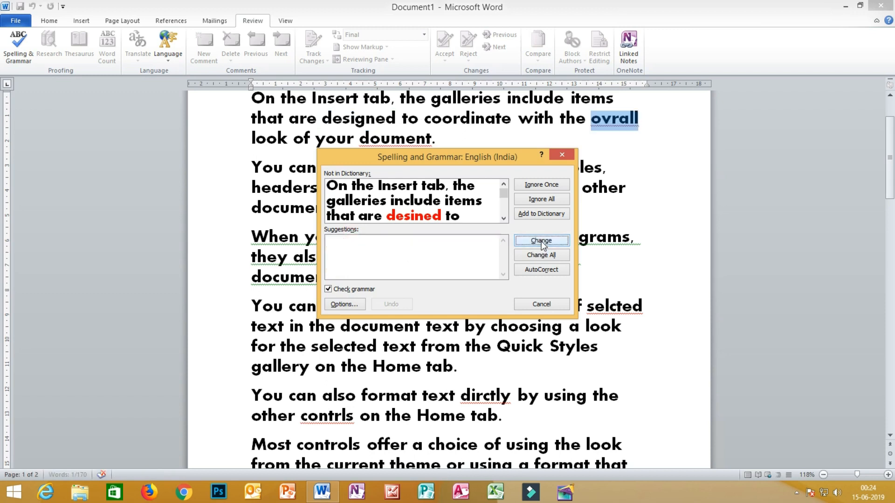
pyautogui.click(541, 304)
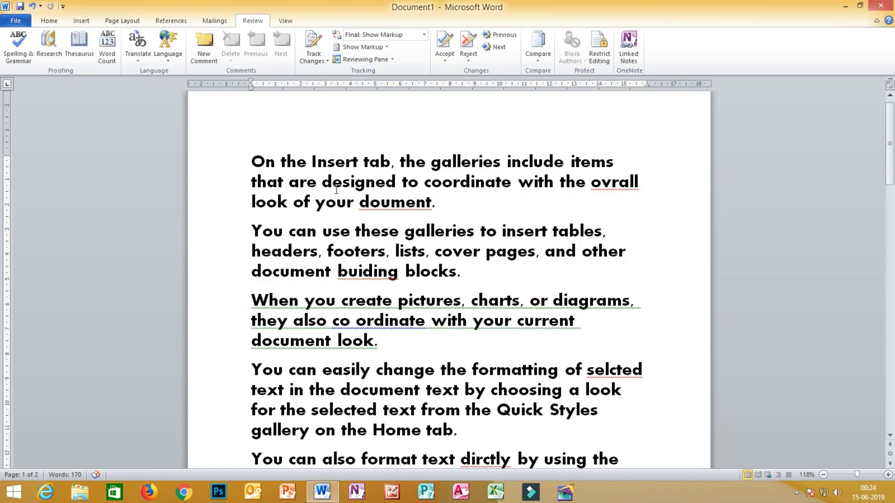
# Step: Run the spelling check on "ovrall" in the first paragraph, replace it with "overall", and end the check
pyautogui.doubleClick(612, 189)
pyautogui.click(19, 42)
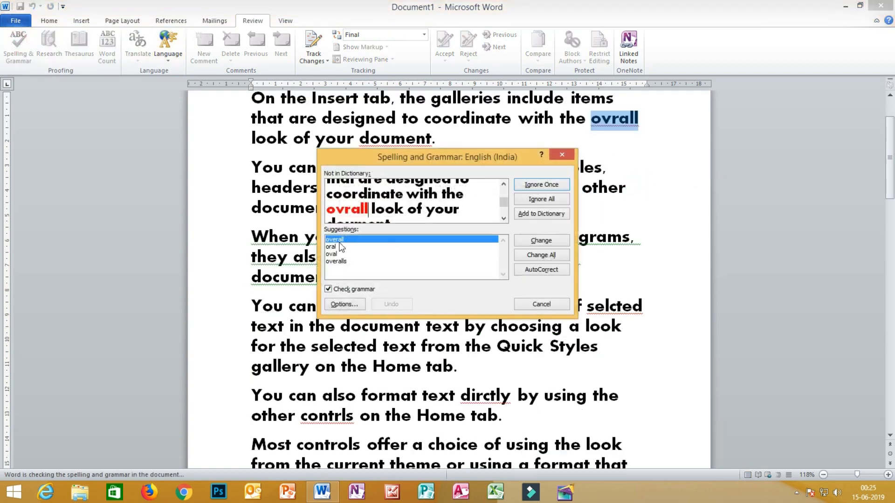
pyautogui.click(539, 241)
pyautogui.click(542, 304)
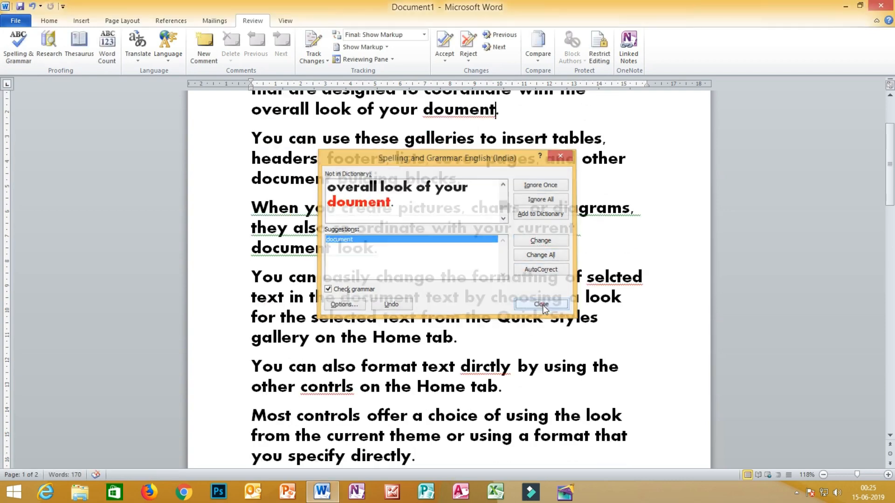
# Step: Replace "doument" at the end of the first paragraph with "document" using the spelling check
pyautogui.scroll(2, 471, 169)
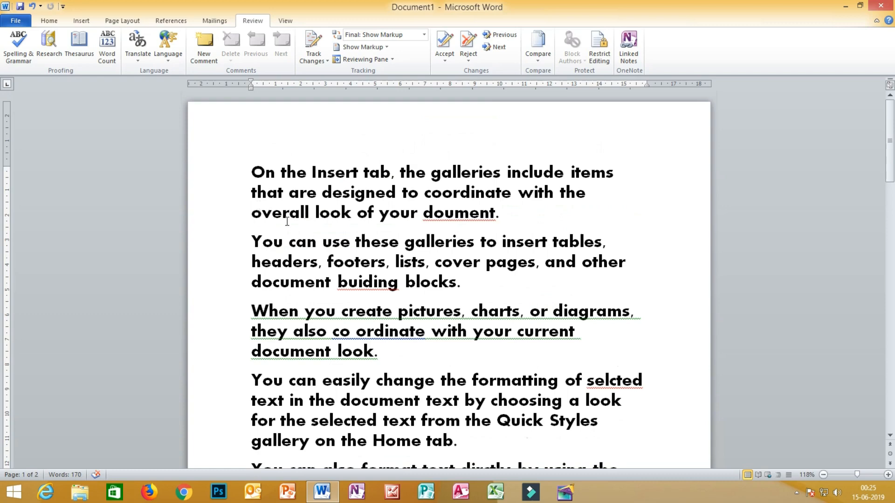
pyautogui.doubleClick(460, 217)
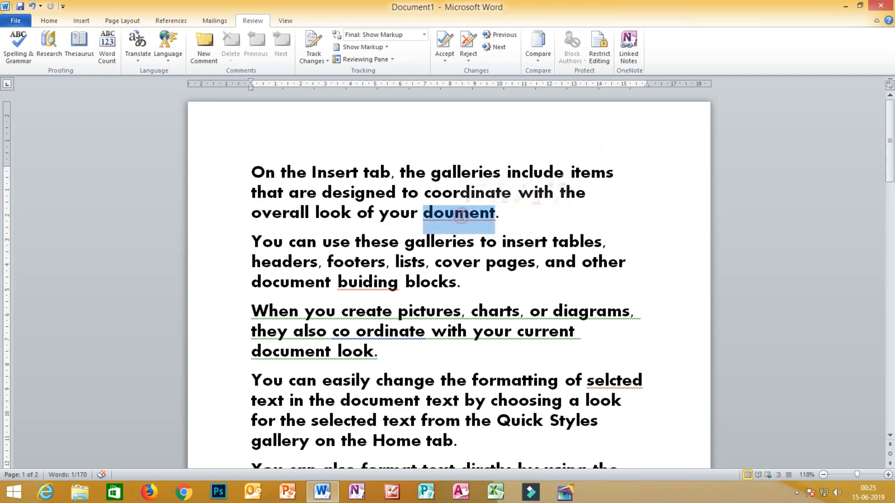
pyautogui.click(22, 49)
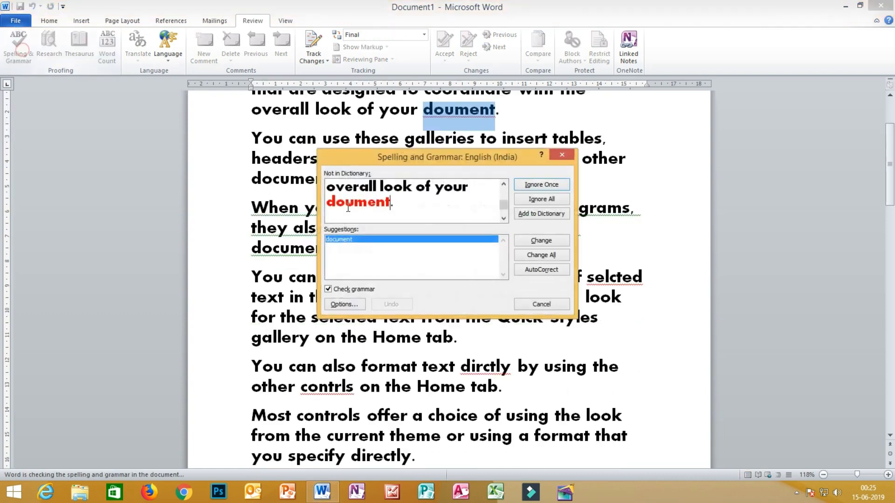
pyautogui.click(544, 240)
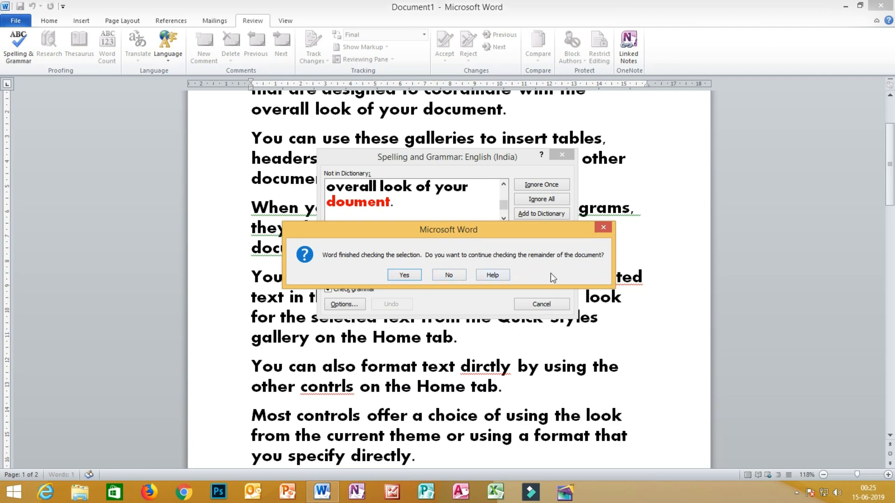
# Step: Continue checking the remainder of the document, change "buiding" to "building" and "co ordinate" to "coordinate", and close the check at "selcted"
pyautogui.click(412, 276)
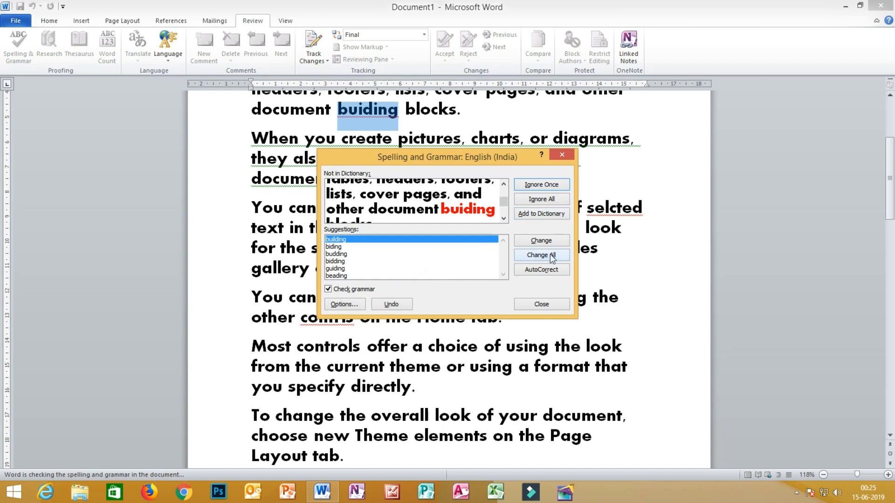
pyautogui.click(541, 241)
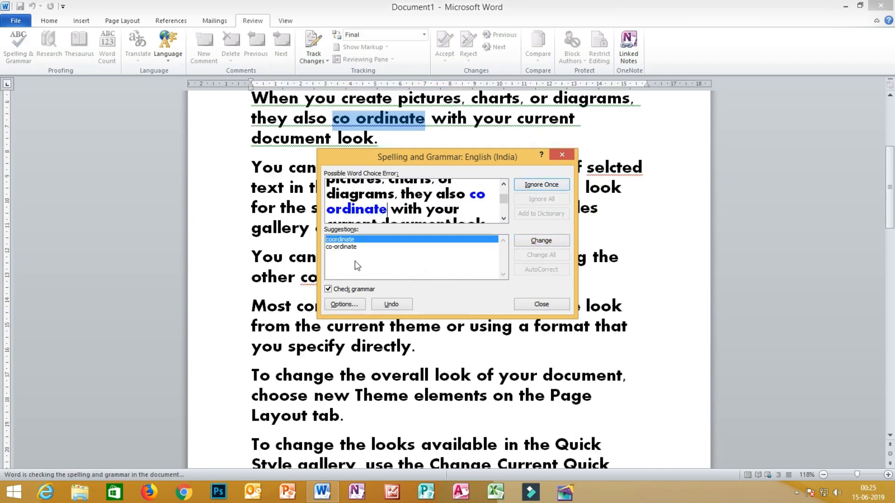
pyautogui.click(354, 250)
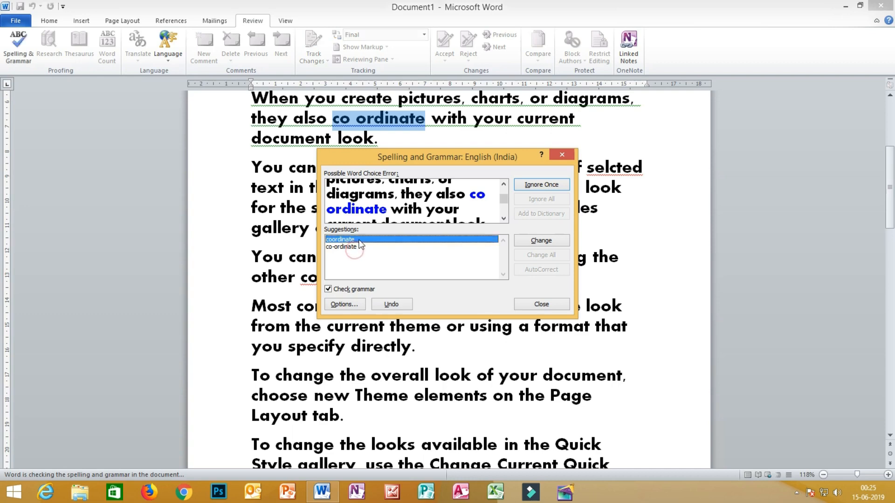
pyautogui.click(540, 240)
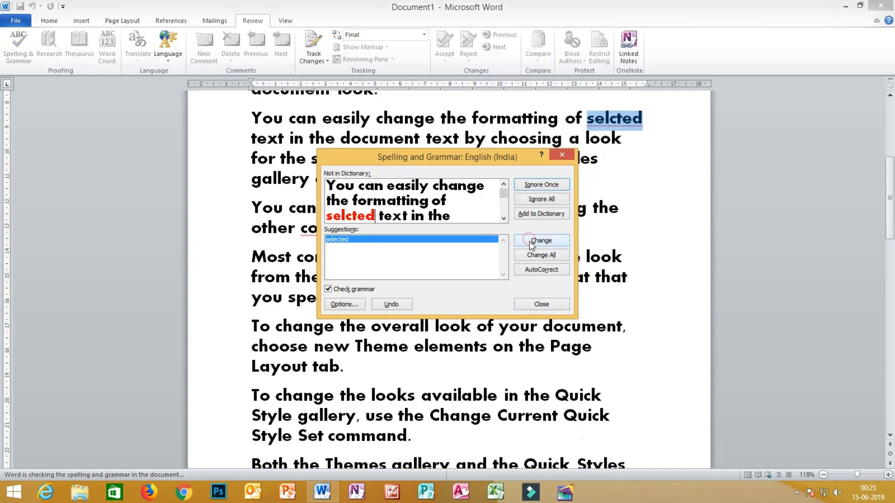
pyautogui.click(559, 155)
# Step: Correct "selcted" in the fourth paragraph to "selected" using the word's own spelling suggestion
pyautogui.scroll(5, 599, 178)
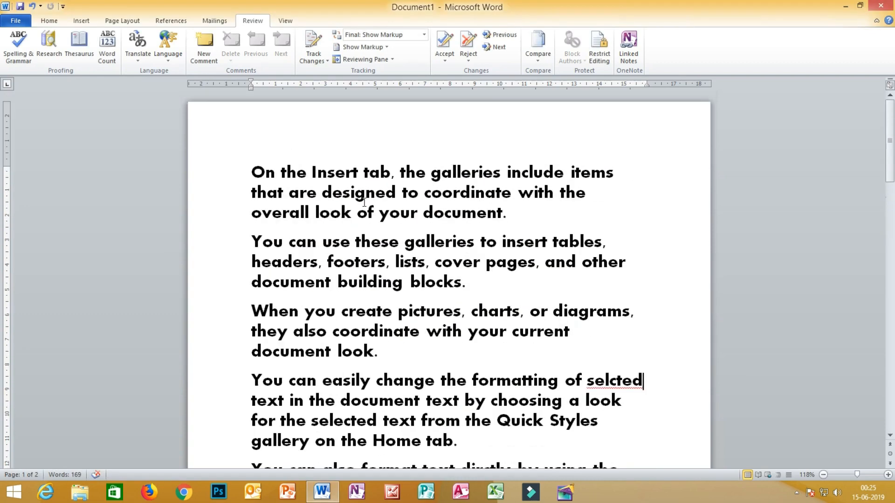
pyautogui.scroll(-4, 472, 252)
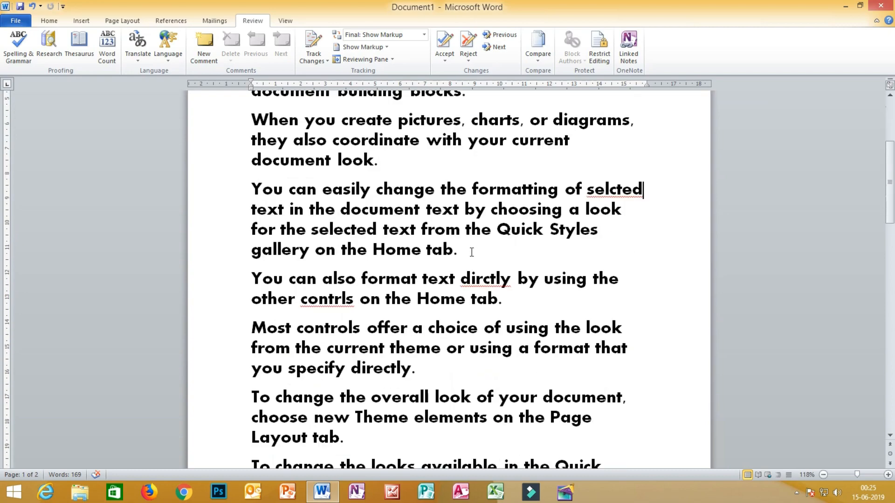
pyautogui.scroll(3, 472, 252)
pyautogui.scroll(-1, 472, 252)
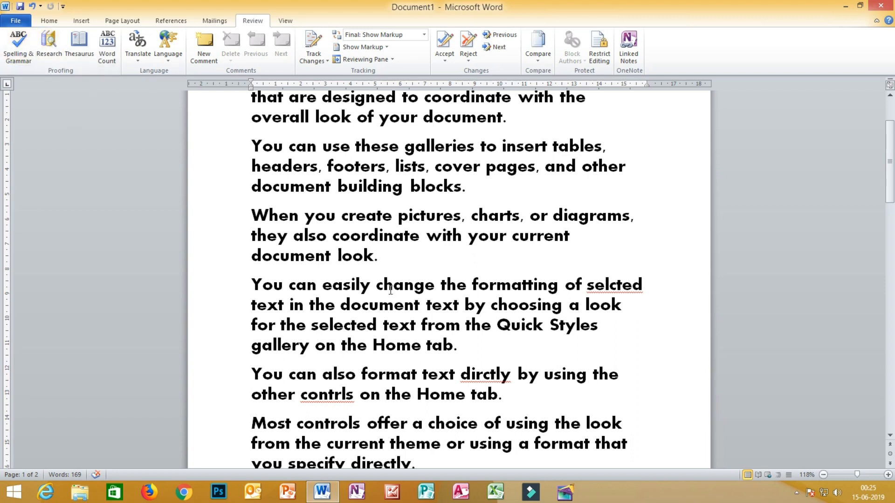
pyautogui.click(610, 285)
pyautogui.rightClick(610, 286)
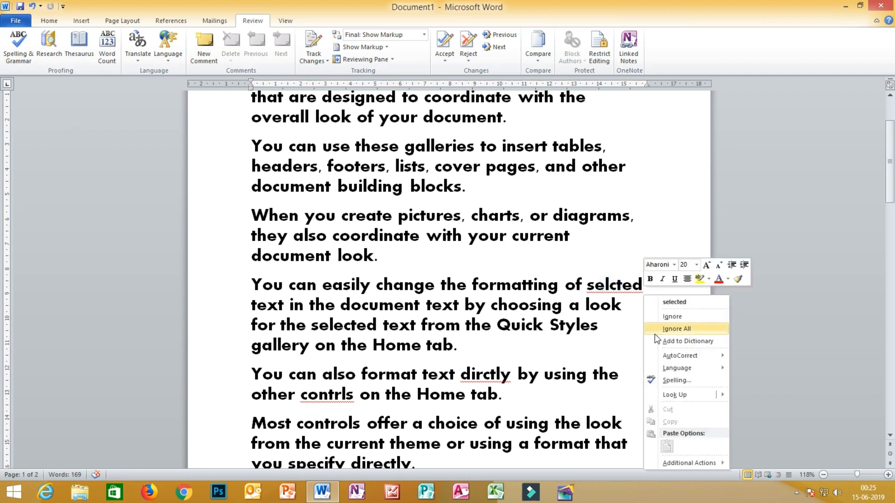
pyautogui.click(674, 304)
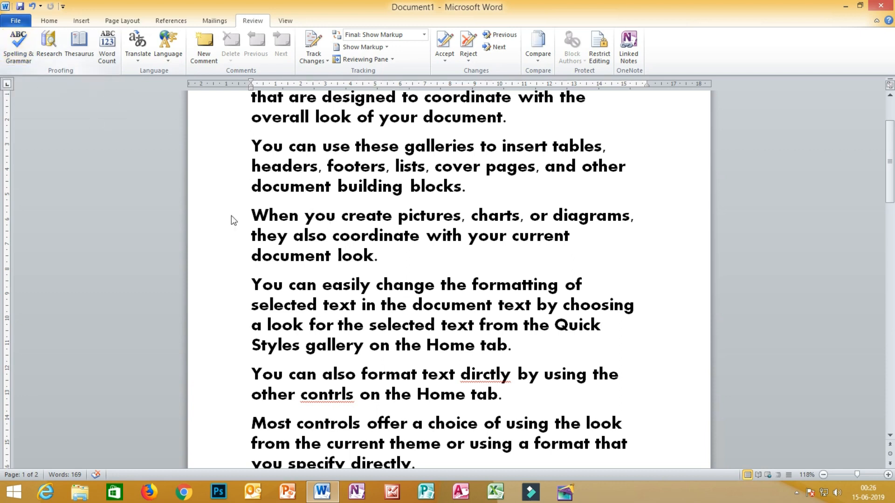
# Step: Correct "dirctly" to "directly" and "contrls" to "controls" in the fifth paragraph using each word's spelling suggestions
pyautogui.click(477, 373)
pyautogui.rightClick(482, 373)
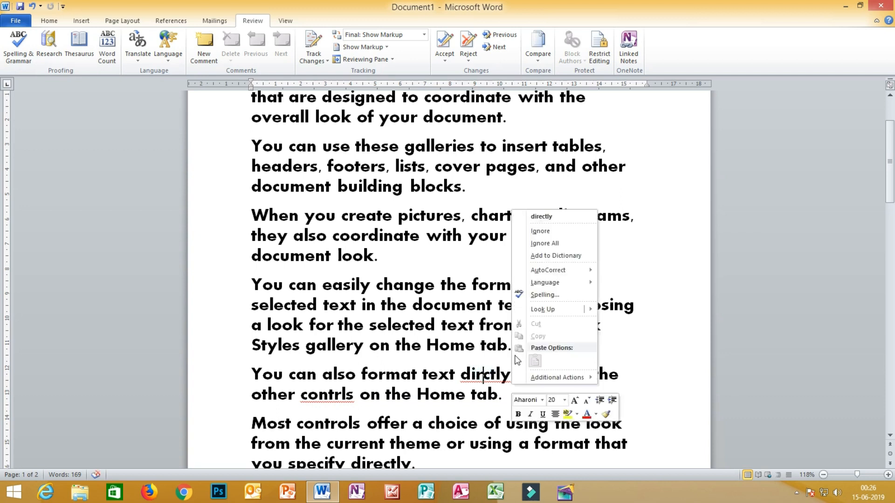
pyautogui.click(541, 217)
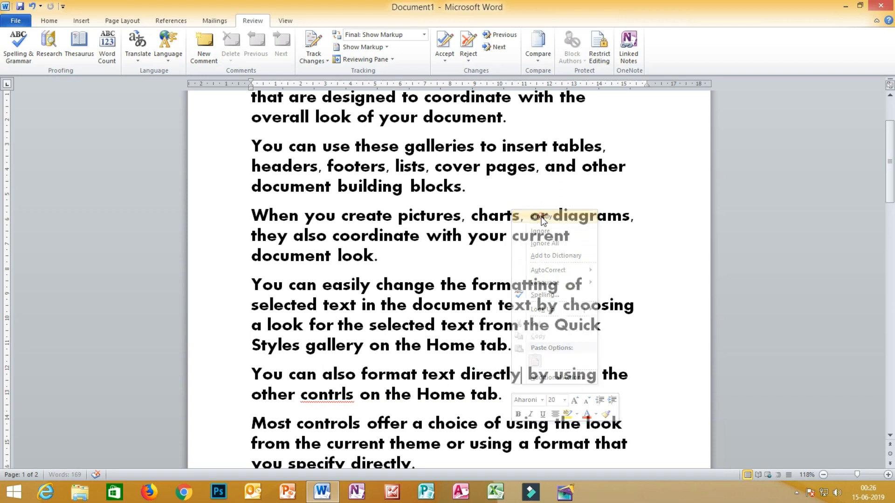
pyautogui.rightClick(319, 396)
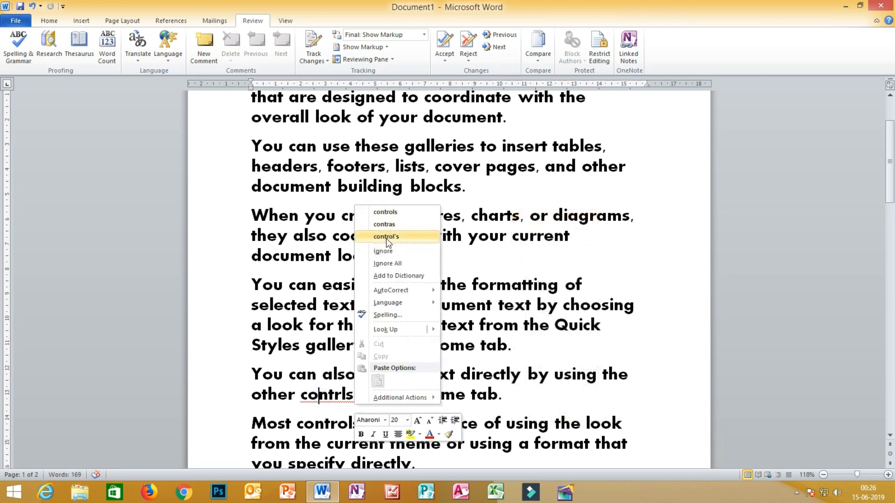
pyautogui.click(387, 212)
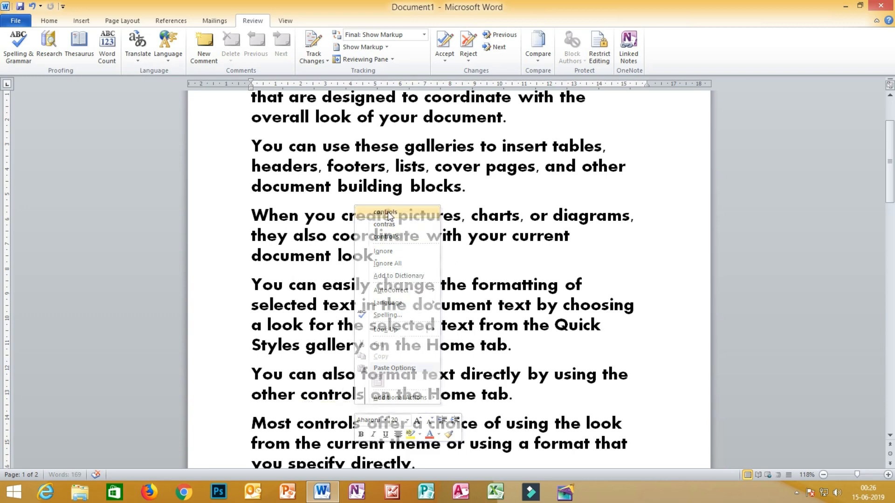
# Step: Review the corrected paragraphs, and delete the document's entire text
pyautogui.scroll(-4, 408, 348)
pyautogui.scroll(5, 408, 347)
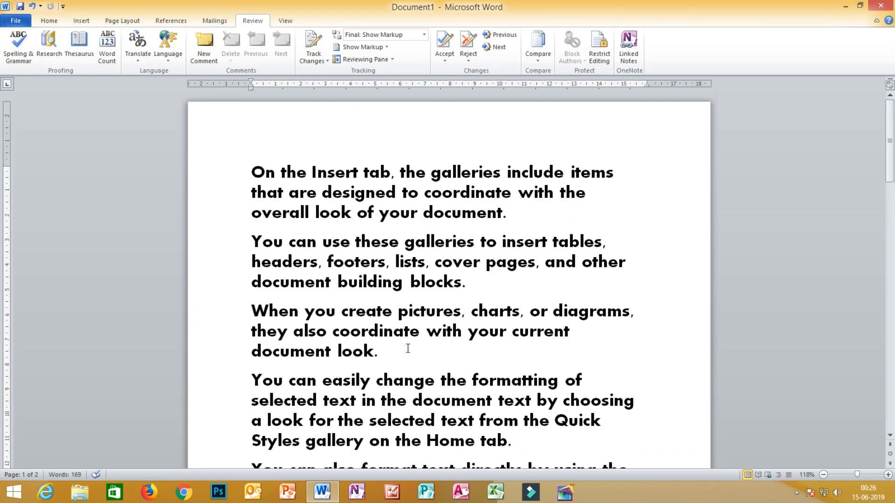
pyautogui.scroll(-4, 408, 348)
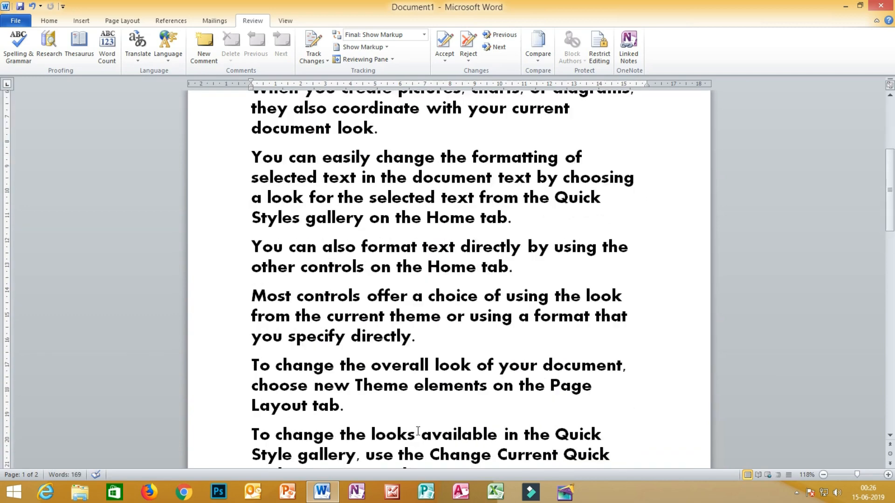
pyautogui.scroll(3, 422, 429)
pyautogui.scroll(-8, 424, 425)
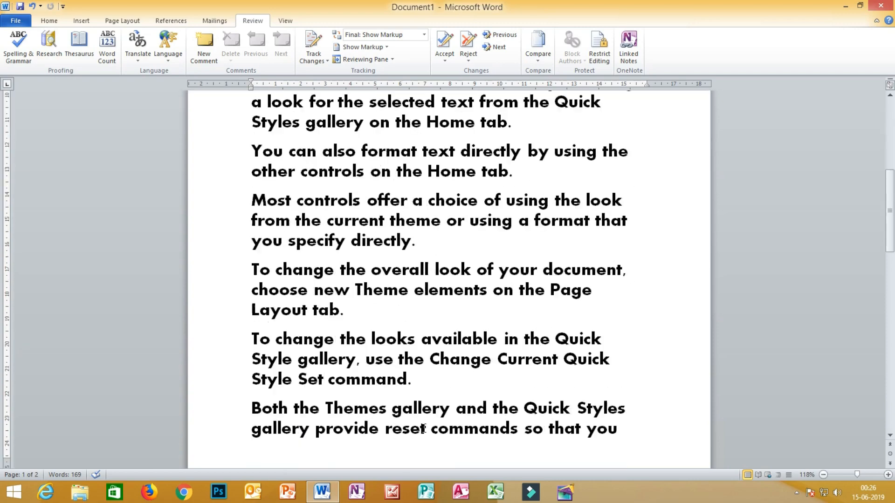
pyautogui.hotkey('ctrl', 'a')
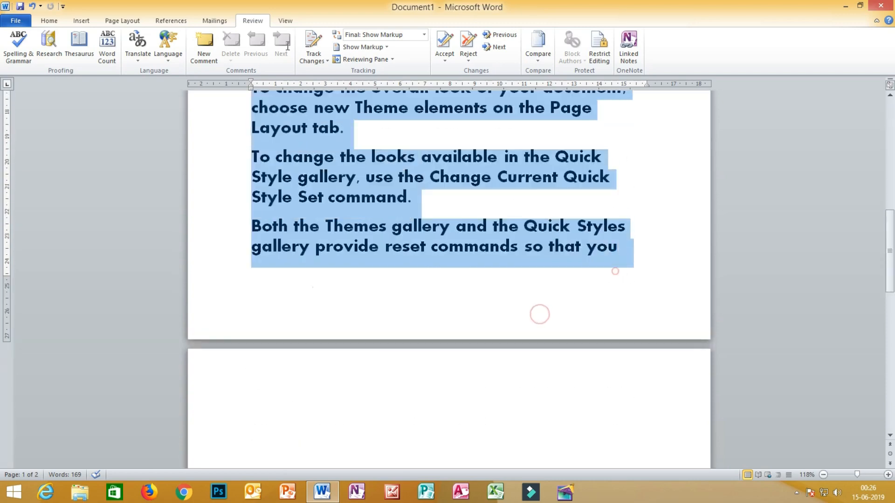
pyautogui.scroll(10, 447, 280)
pyautogui.press('Delete')
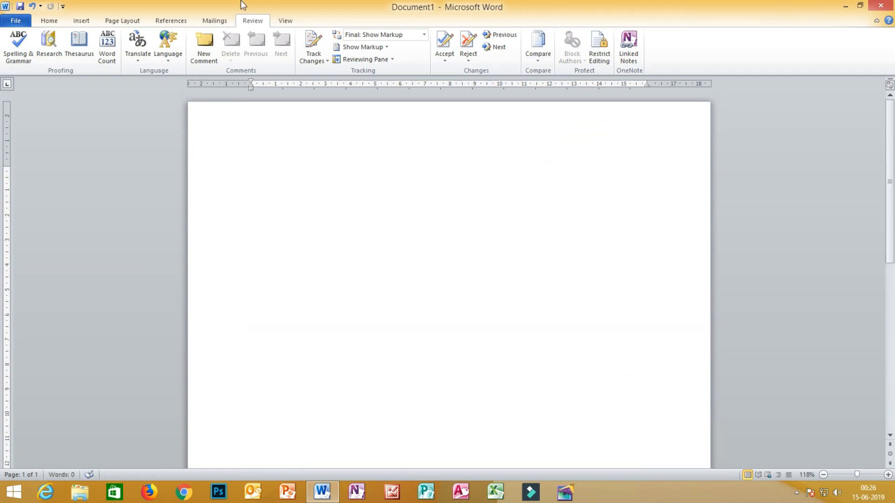
# Step: Enter a person's first name on the blank page, correcting it to one word with a capital initial
pyautogui.write('chanu')
pyautogui.press('BackSpace')
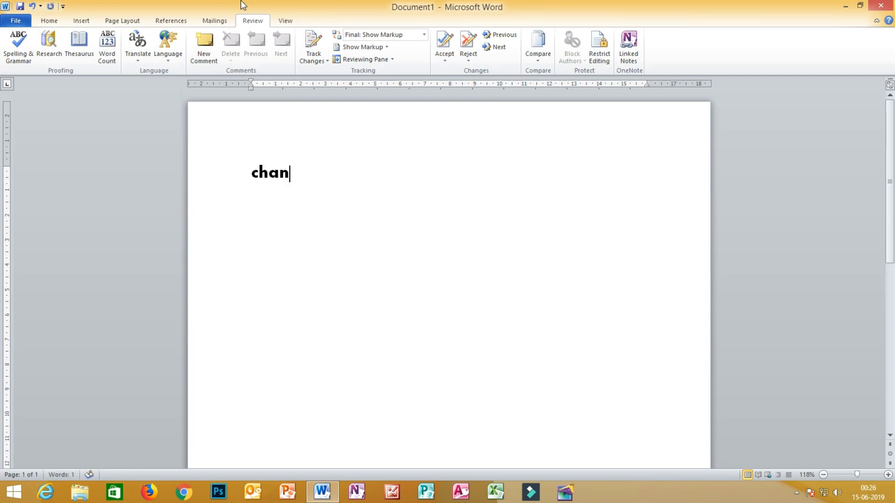
pyautogui.write('du')
pyautogui.click(280, 173)
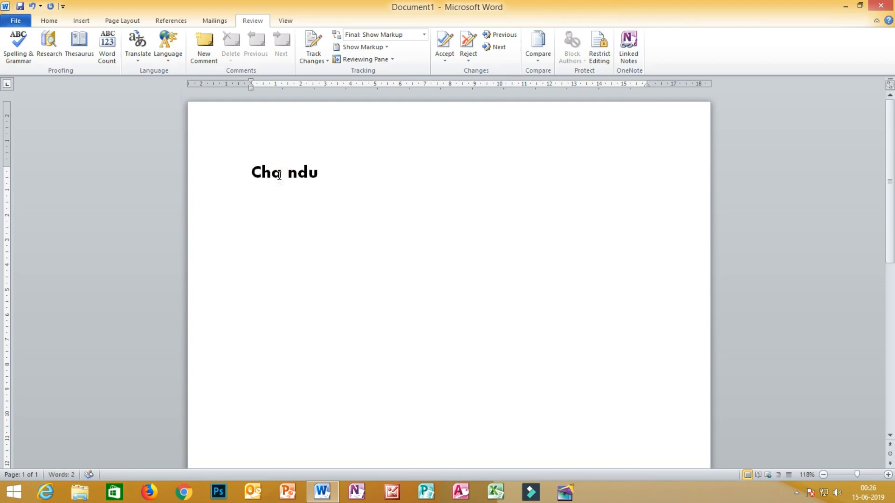
pyautogui.press('BackSpace')
pyautogui.click(259, 173)
pyautogui.press('BackSpace')
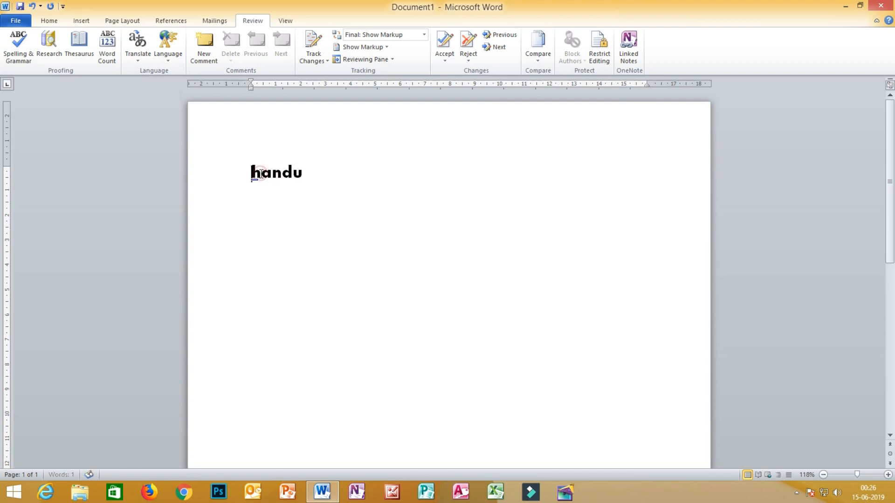
pyautogui.write('c')
pyautogui.click(316, 171)
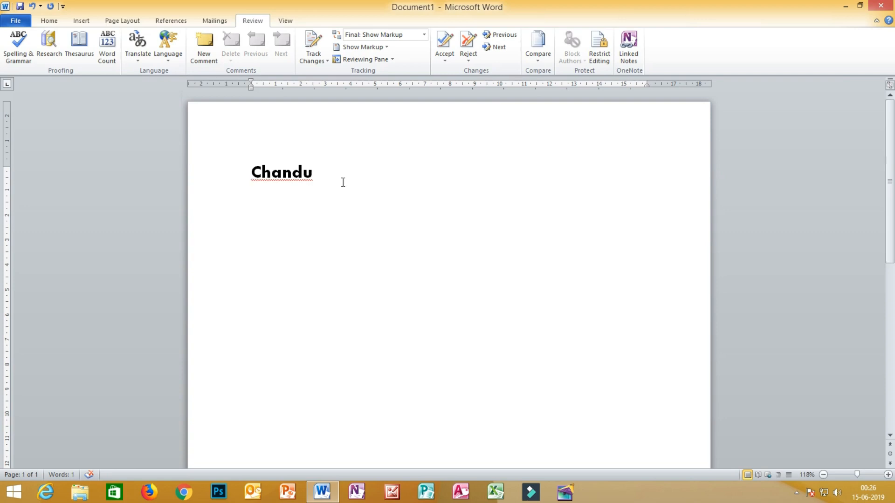
# Step: Run the Spelling & Grammar check, ignore the flagged name once, and close the completed check
pyautogui.click(20, 52)
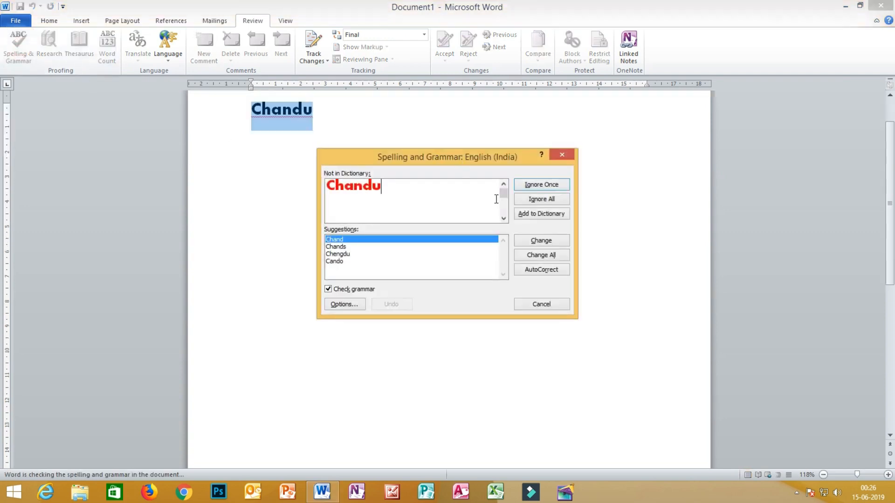
pyautogui.click(541, 186)
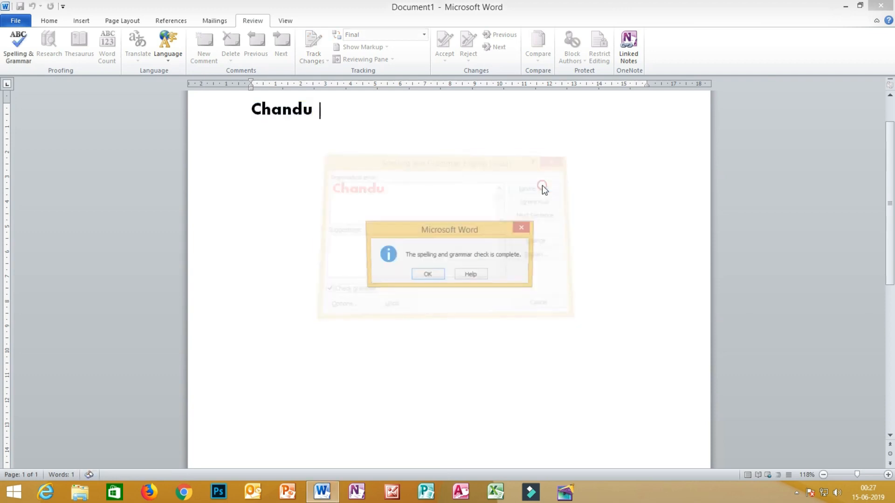
pyautogui.click(427, 275)
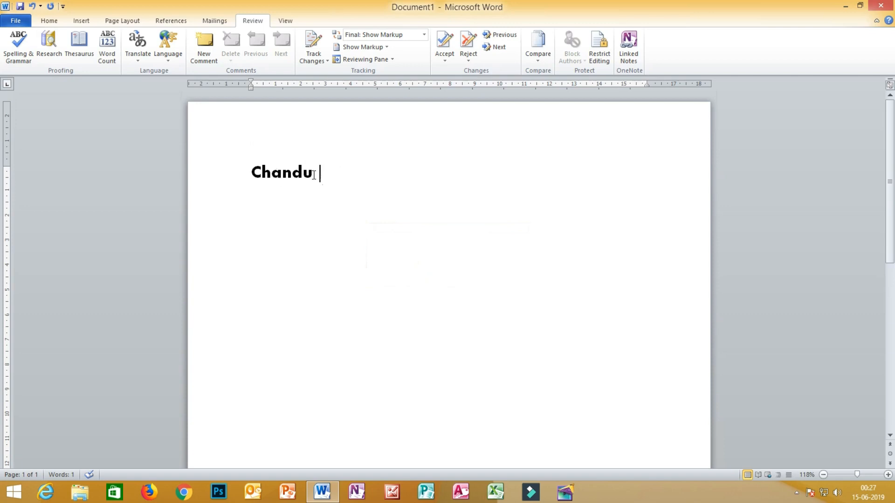
# Step: Add a second person's first name in lowercase on a new line below the first name
pyautogui.press('Return')
pyautogui.write('ravi')
pyautogui.press('Left')
pyautogui.press('Left')
pyautogui.press('Left')
pyautogui.press('Left')
pyautogui.press('BackSpace')
pyautogui.write('r')
pyautogui.press('Right')
pyautogui.press('Right')
pyautogui.press('Right')
pyautogui.press('Right')
# Step: Check the spelling of the lowercase name, close the check without changes, and ignore the flagged name using its own spelling options
pyautogui.click(15, 42)
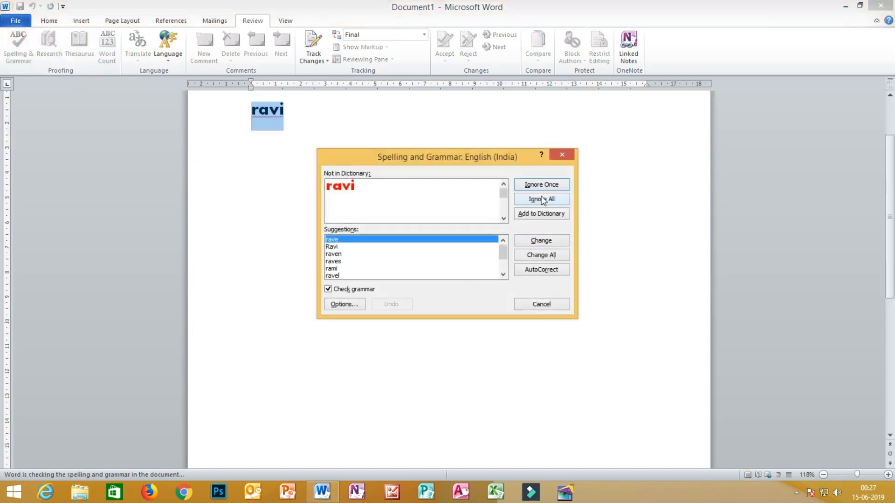
pyautogui.click(562, 155)
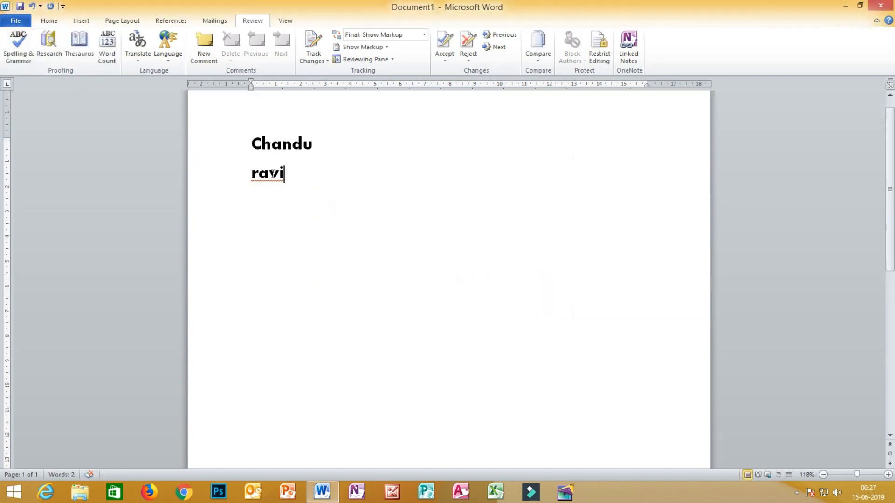
pyautogui.rightClick(270, 178)
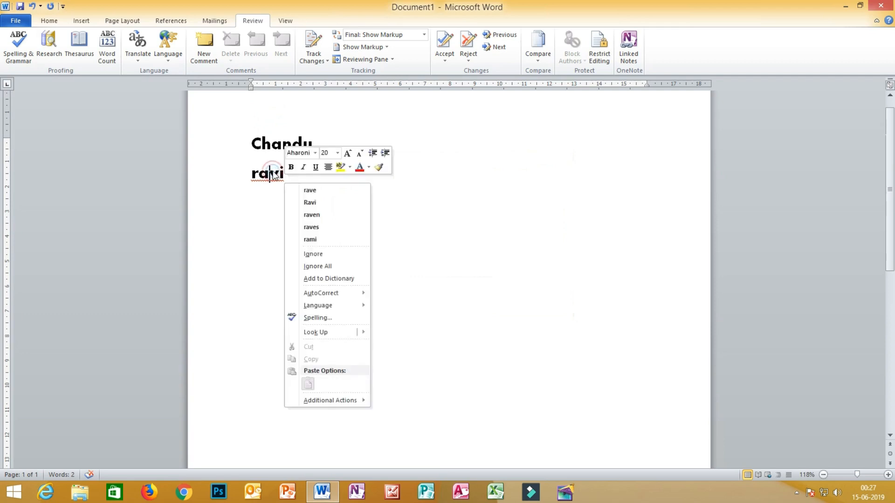
pyautogui.click(323, 255)
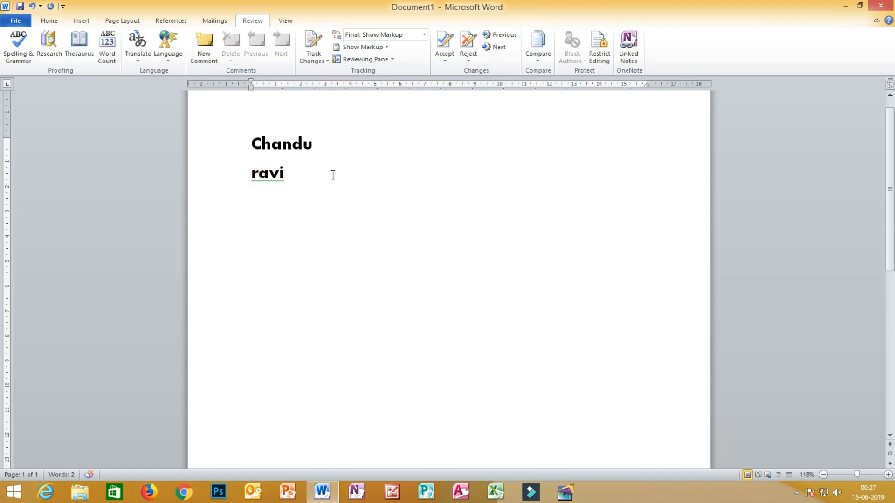
# Step: Replace the lowercase first letter of the second name with a capital letter
pyautogui.press('BackSpace')
pyautogui.write('E')
pyautogui.press('BackSpace')
pyautogui.write('R')
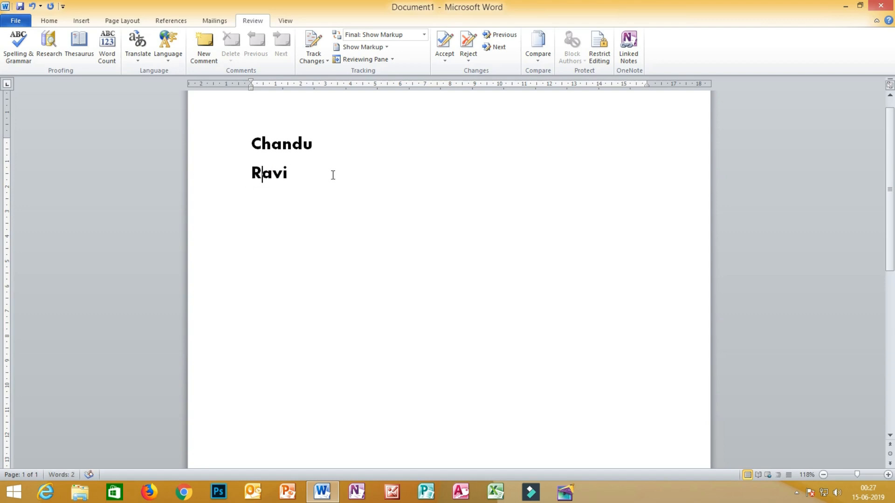
pyautogui.click(303, 179)
# Step: Replace all the document's text with generated sample text using =rand(100,1)
pyautogui.hotkey('ctrl', 'a')
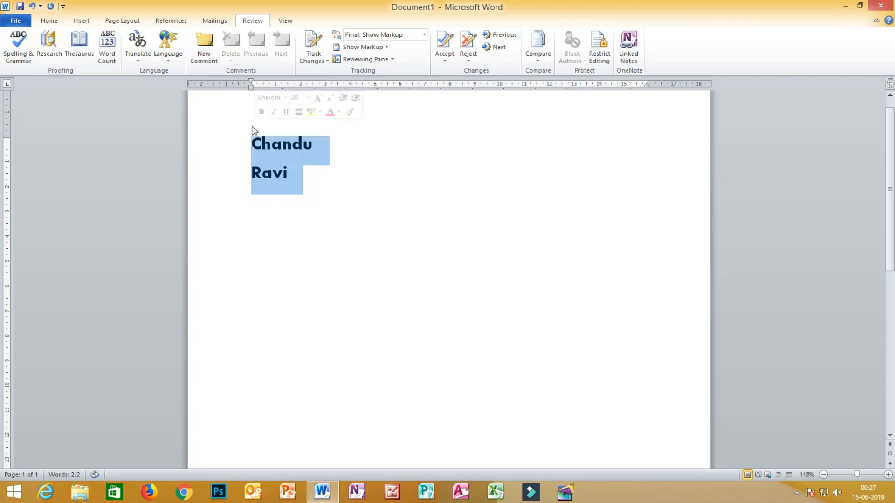
pyautogui.press('Delete')
pyautogui.write('=rand')
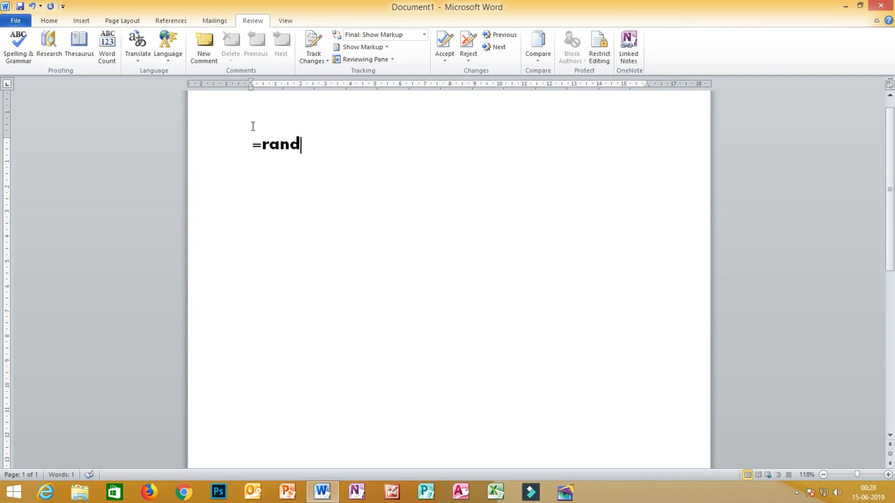
pyautogui.write('(100,1)')
pyautogui.press('Return')
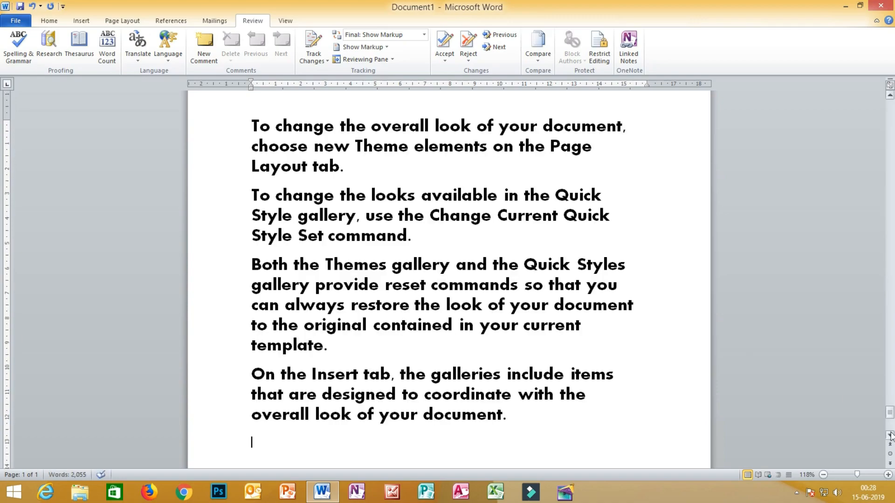
# Step: Misspell "Insert" as "Insrt" in the first paragraph of the document
pyautogui.moveTo(890, 418); pyautogui.dragTo(867, 100)
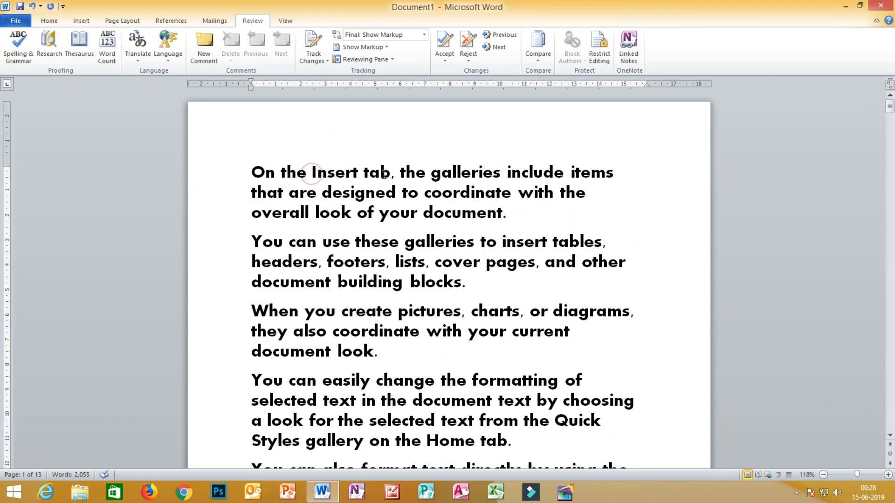
pyautogui.click(347, 173)
pyautogui.press('BackSpace')
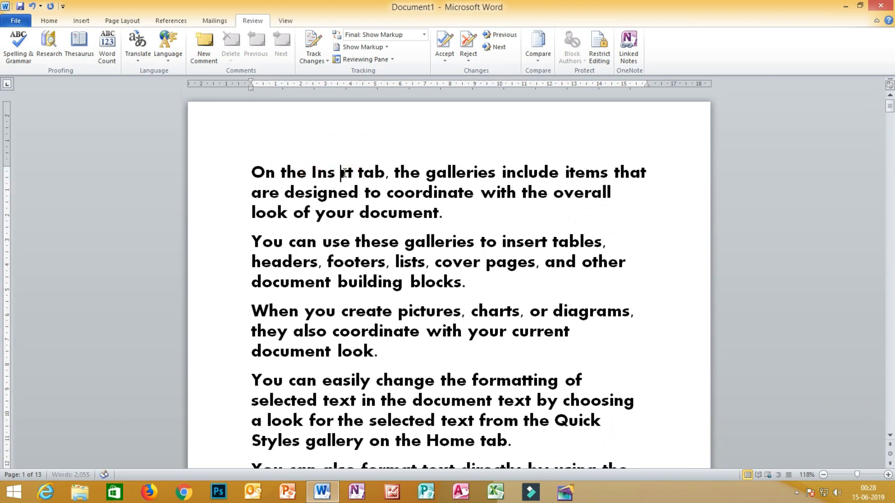
pyautogui.press('BackSpace')
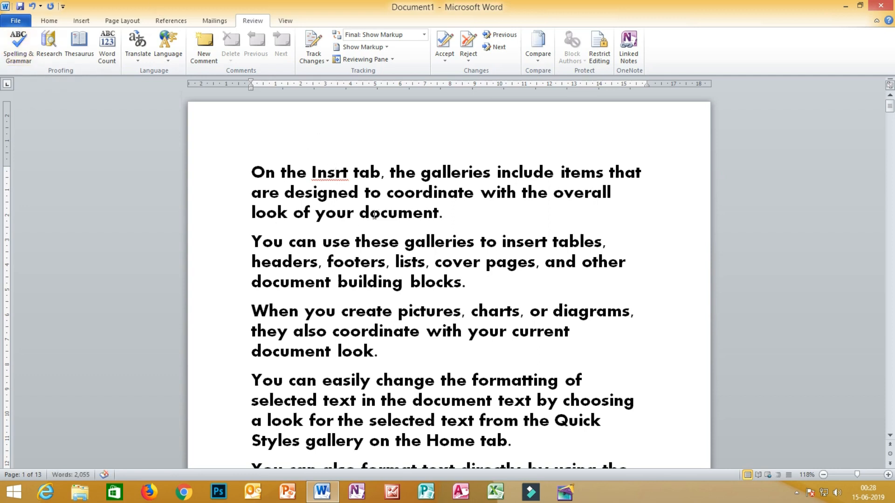
# Step: Run the Spelling & Grammar check on the sample text, ignore "Insrt" once, and close the completed check
pyautogui.press('F7')
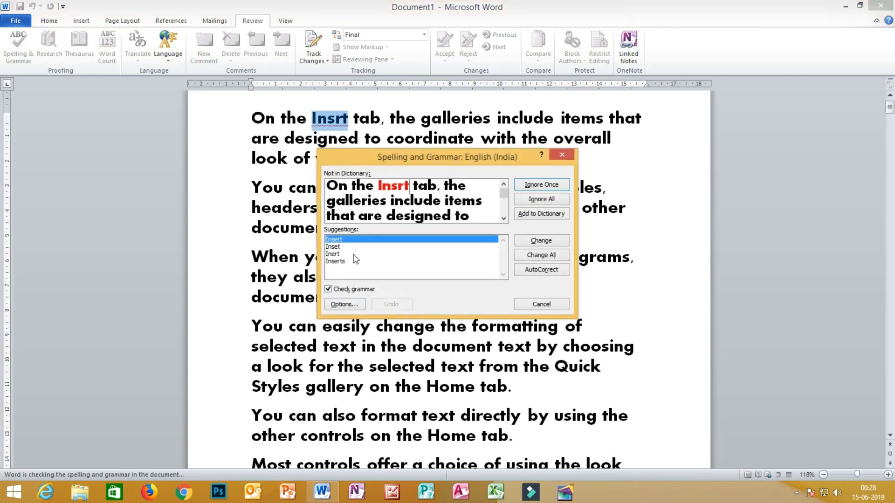
pyautogui.click(543, 186)
pyautogui.click(428, 274)
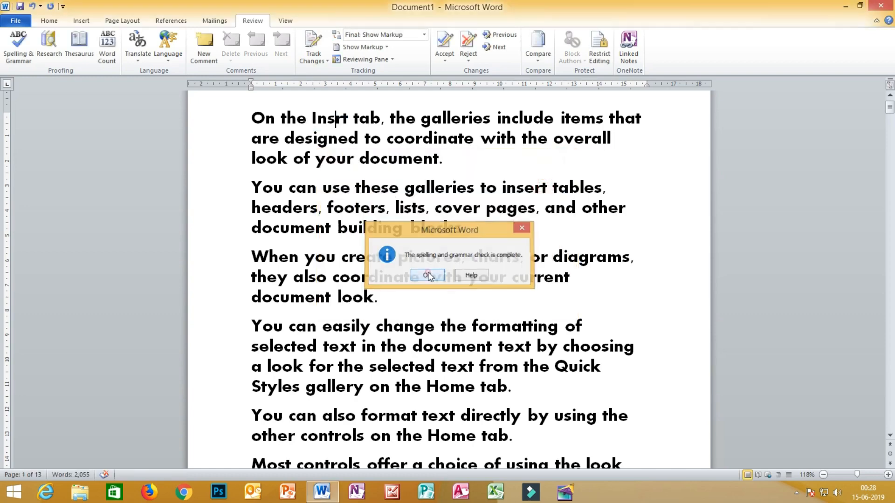